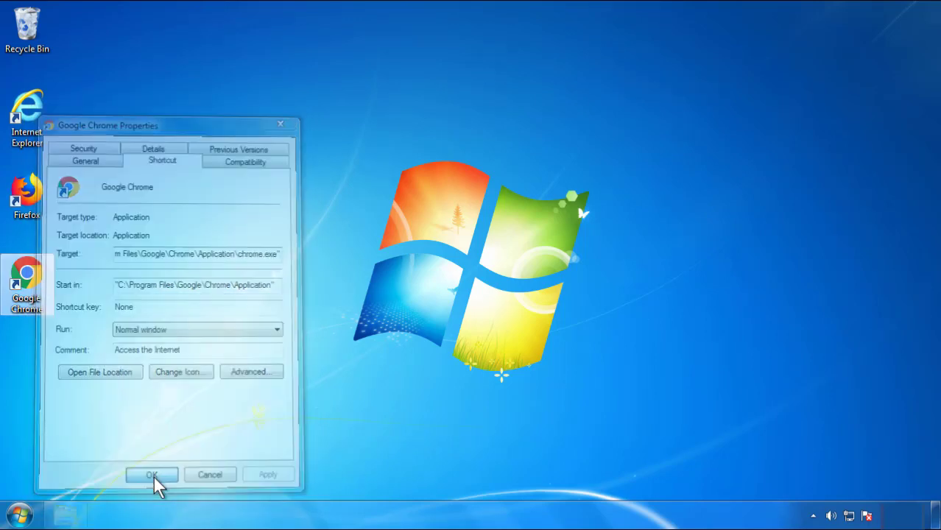
# - Close the Google Chrome shortcut's Properties dialog and bring up the Start menu
pyautogui.click(19, 515)
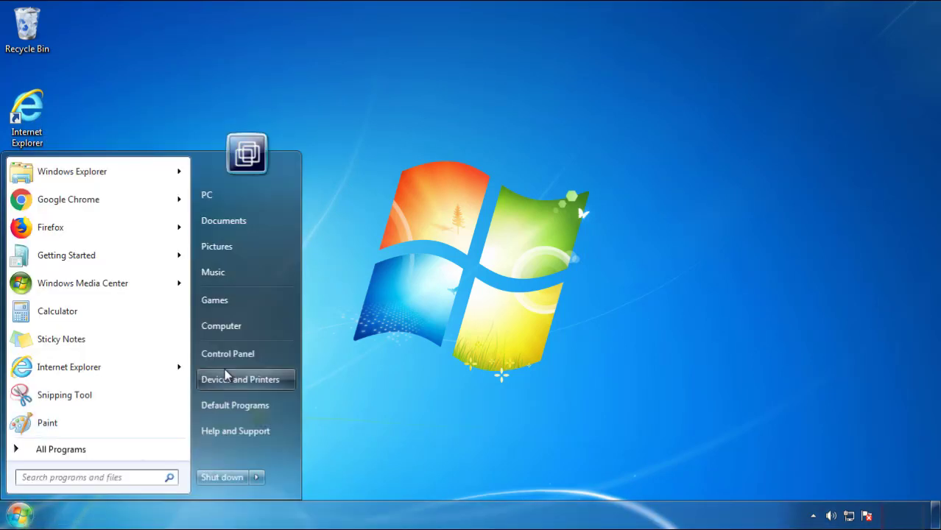
# - Uninstall SearchMine 2.00 from Programs and Features, sorted newest-installed first, then close the window
pyautogui.click(235, 347)
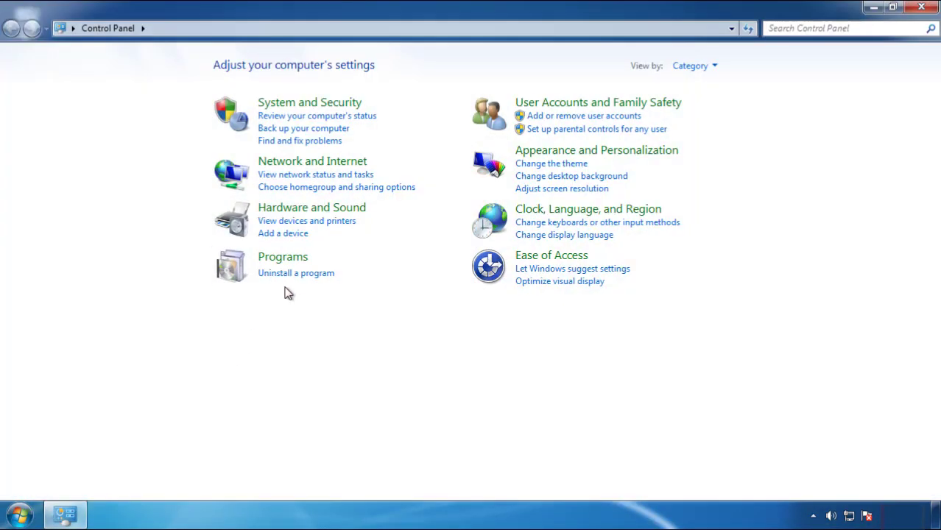
pyautogui.click(293, 274)
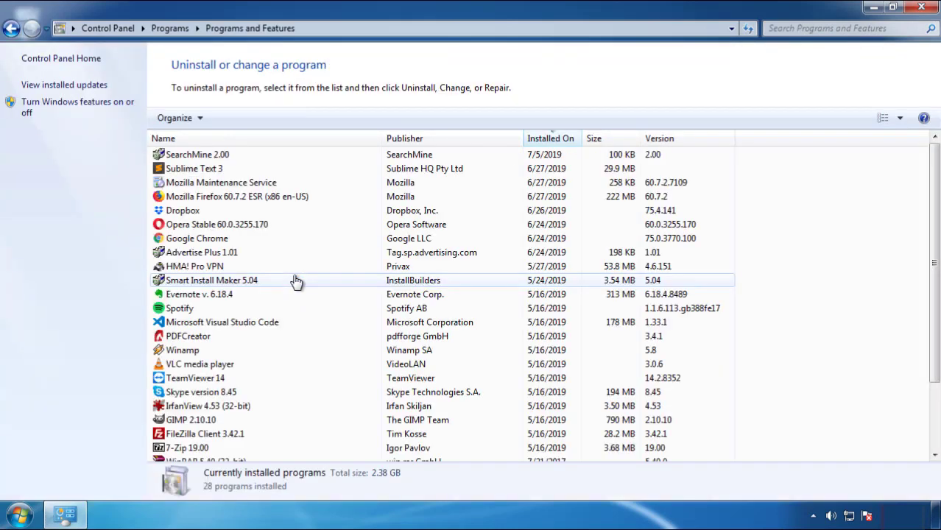
pyautogui.click(551, 140)
pyautogui.click(547, 140)
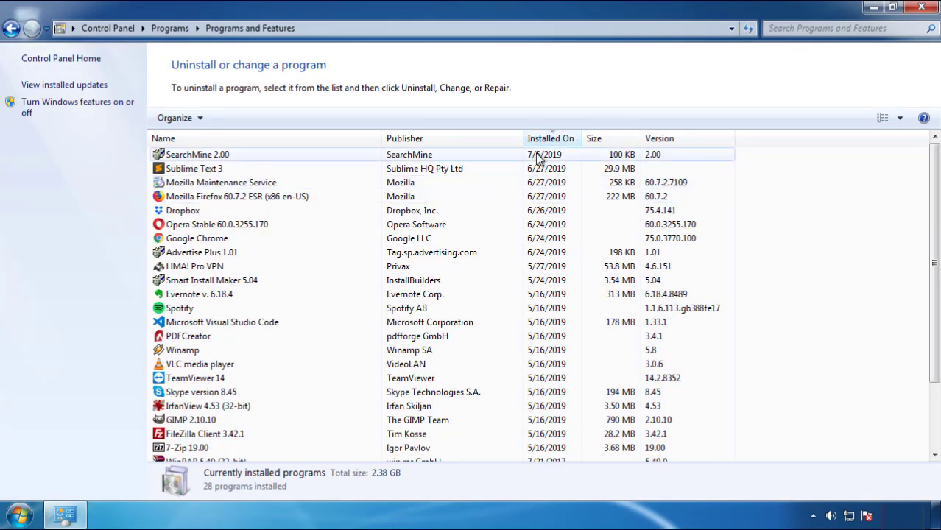
pyautogui.click(198, 160)
pyautogui.click(235, 119)
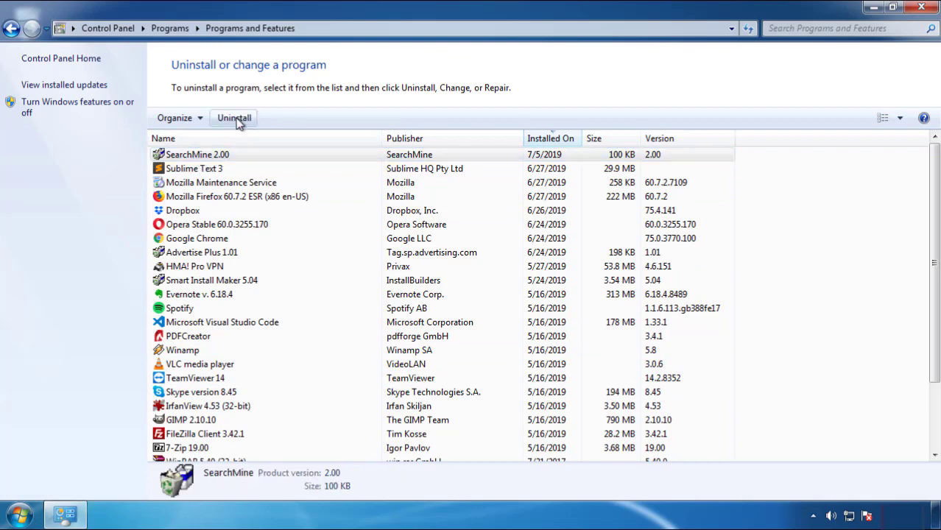
pyautogui.click(549, 390)
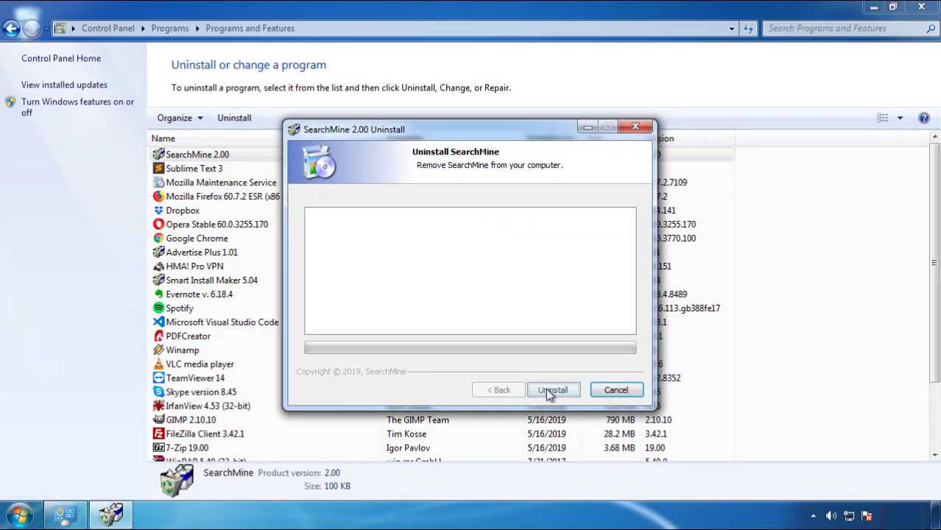
pyautogui.click(546, 388)
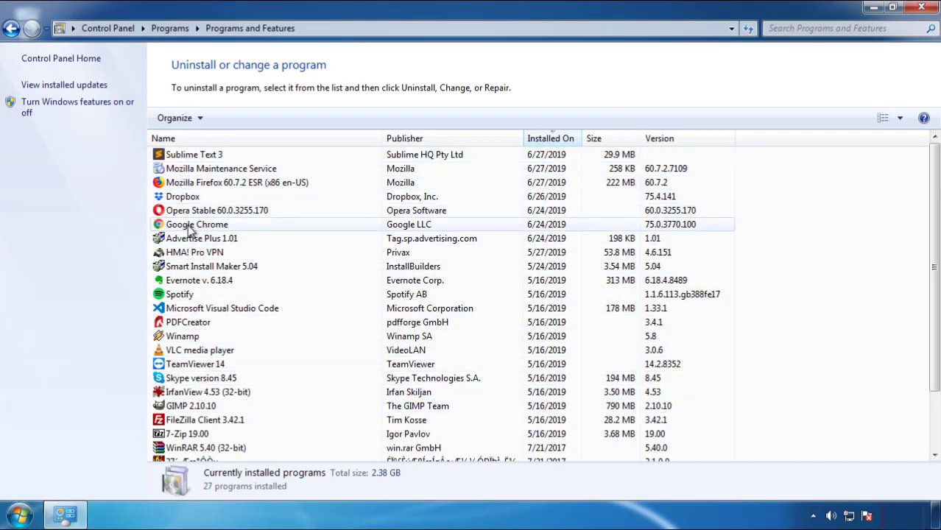
pyautogui.click(922, 10)
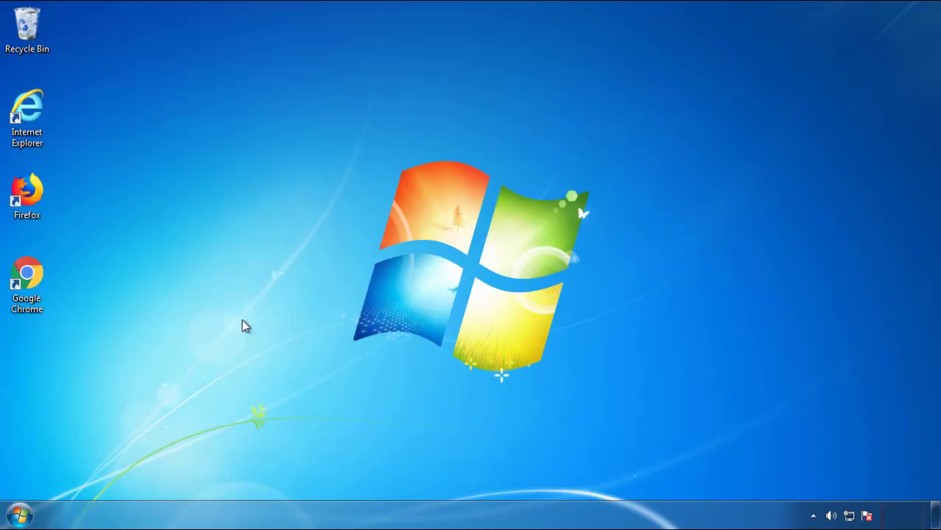
# - Restart the PC and boot into Safe Mode from the boot options menu
pyautogui.click(17, 515)
pyautogui.click(255, 478)
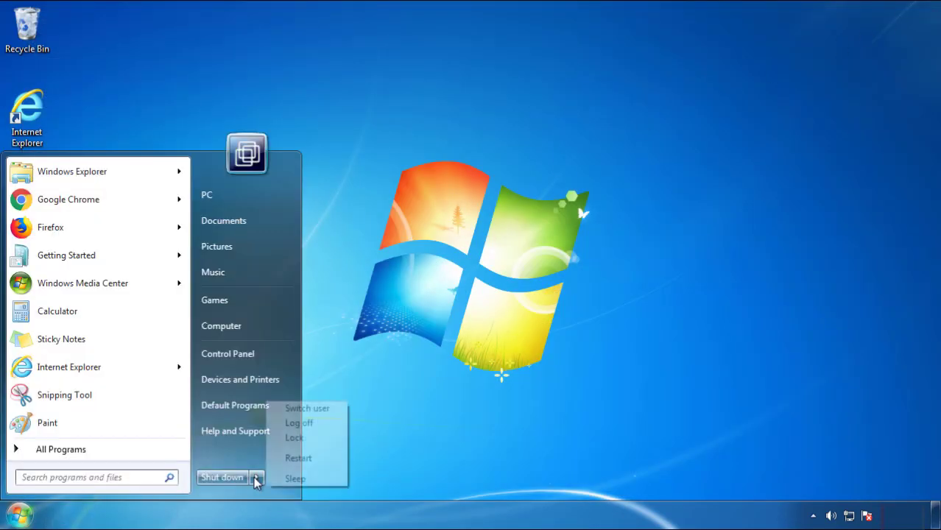
pyautogui.click(491, 403)
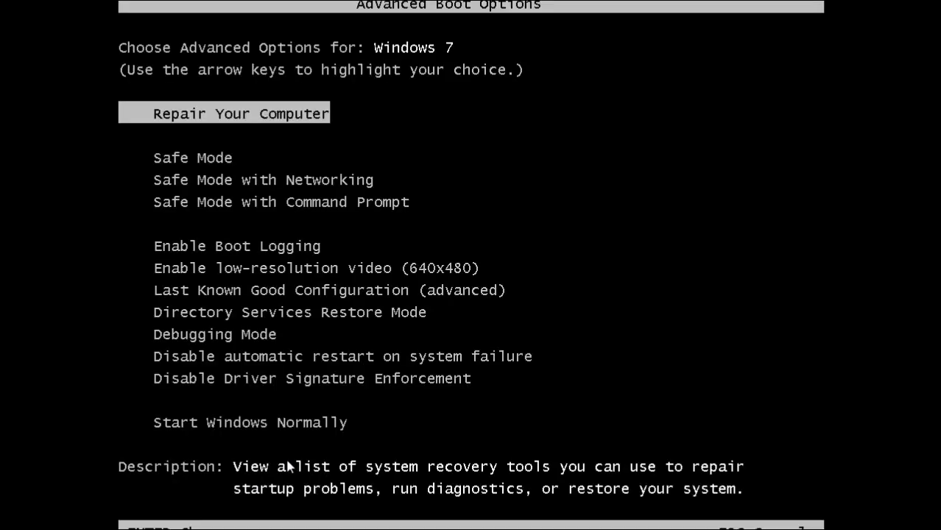
pyautogui.press('Down')
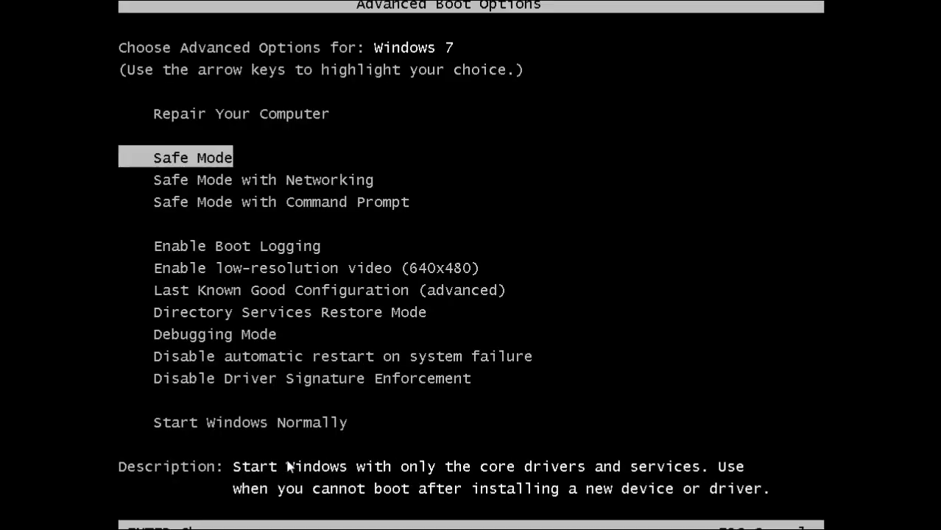
pyautogui.press('Return')
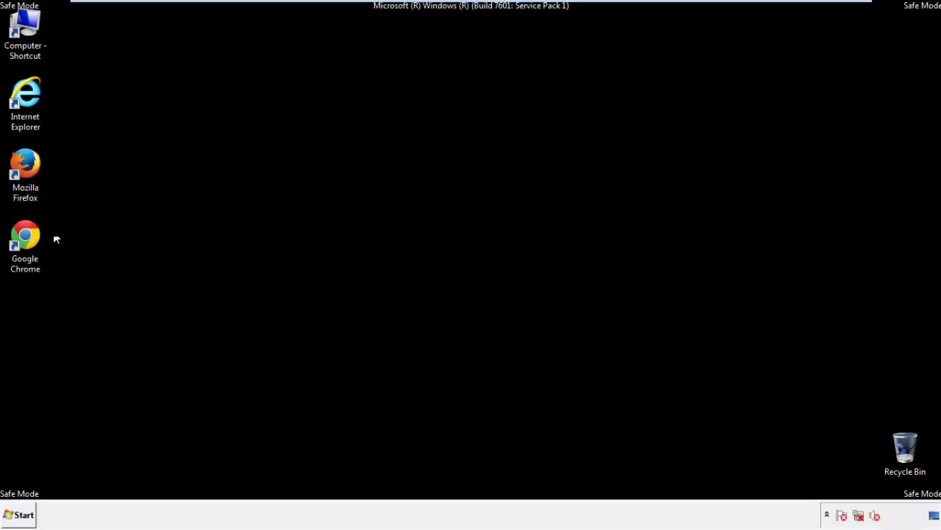
# - Launch Firefox, decline the default-browser prompt, and make the Menu Bar visible
pyautogui.doubleClick(33, 171)
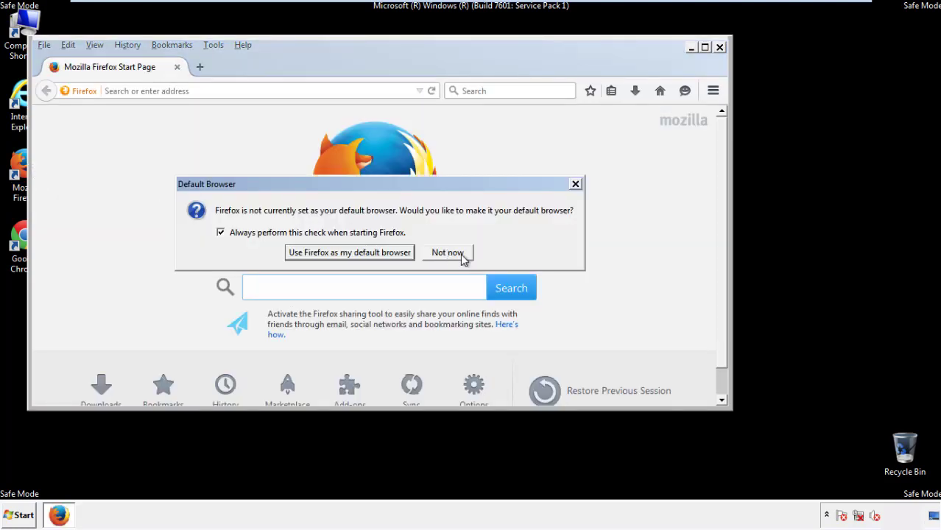
pyautogui.click(460, 253)
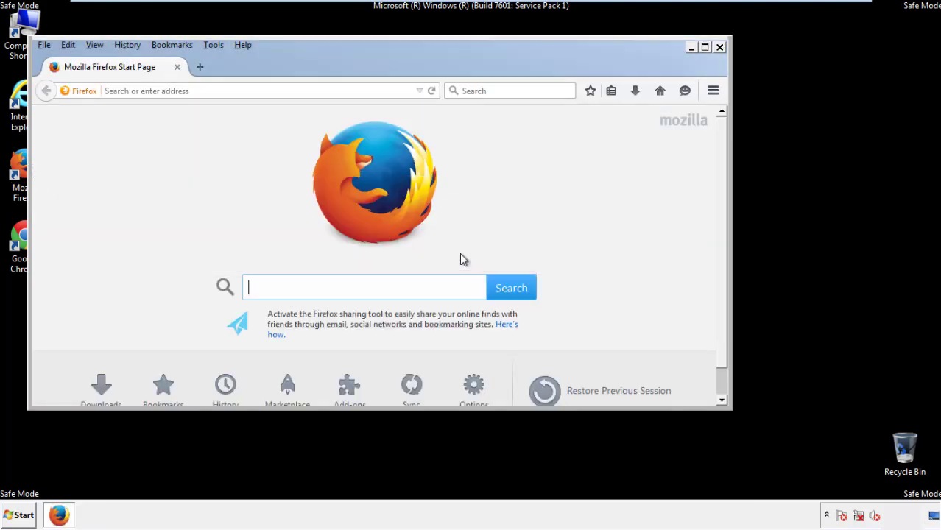
pyautogui.rightClick(289, 65)
pyautogui.click(308, 112)
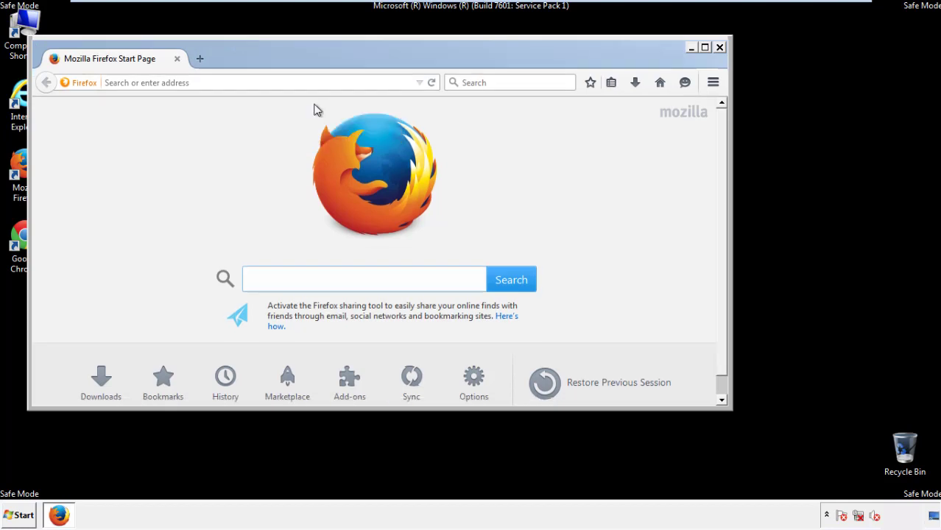
pyautogui.rightClick(296, 60)
pyautogui.click(308, 114)
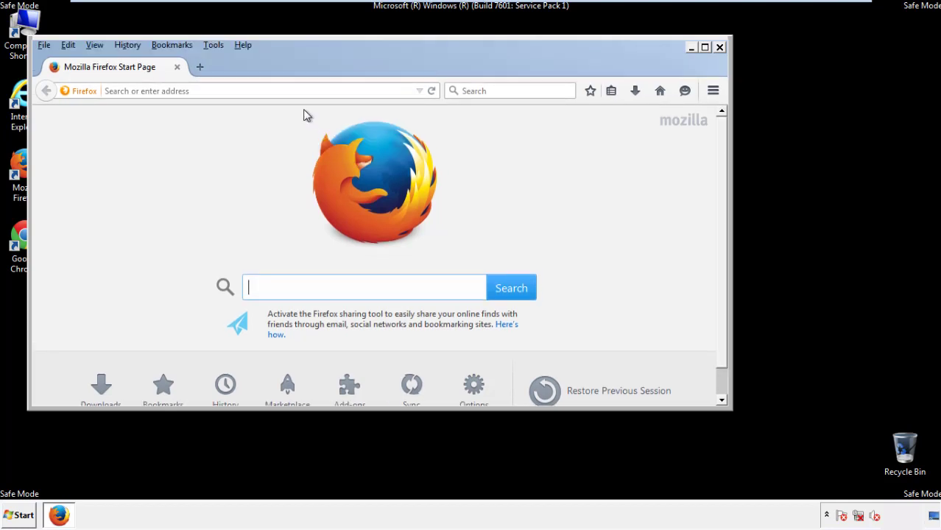
# - Clear Firefox history for Everything, including offline website data and site preferences
pyautogui.click(130, 45)
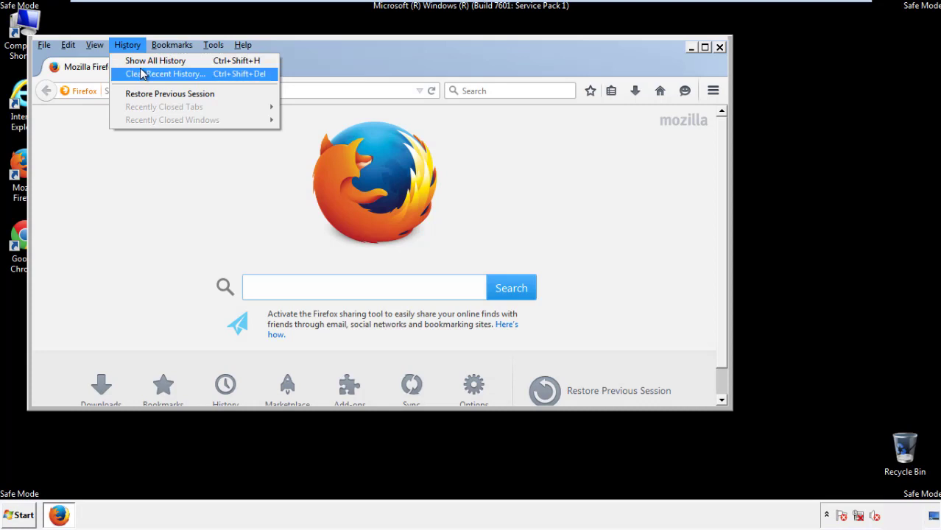
pyautogui.click(143, 74)
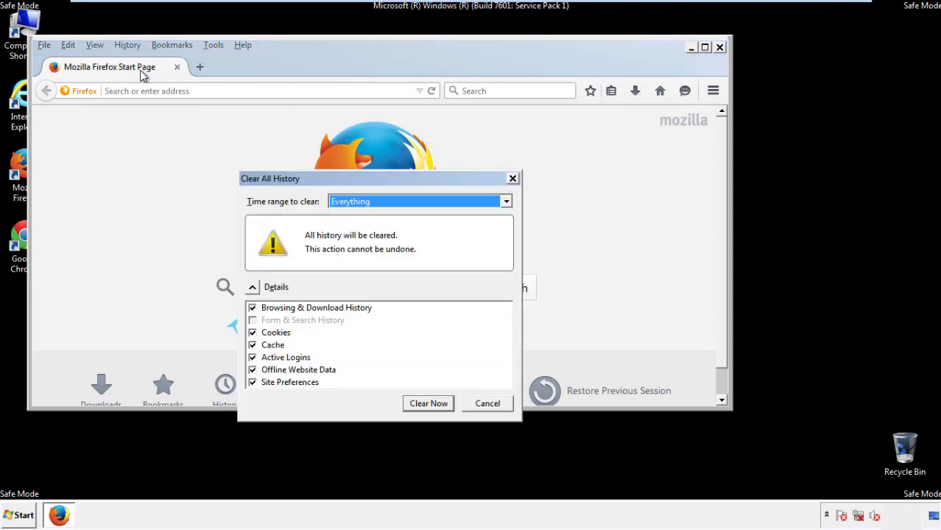
pyautogui.click(345, 203)
pyautogui.click(353, 276)
pyautogui.click(252, 370)
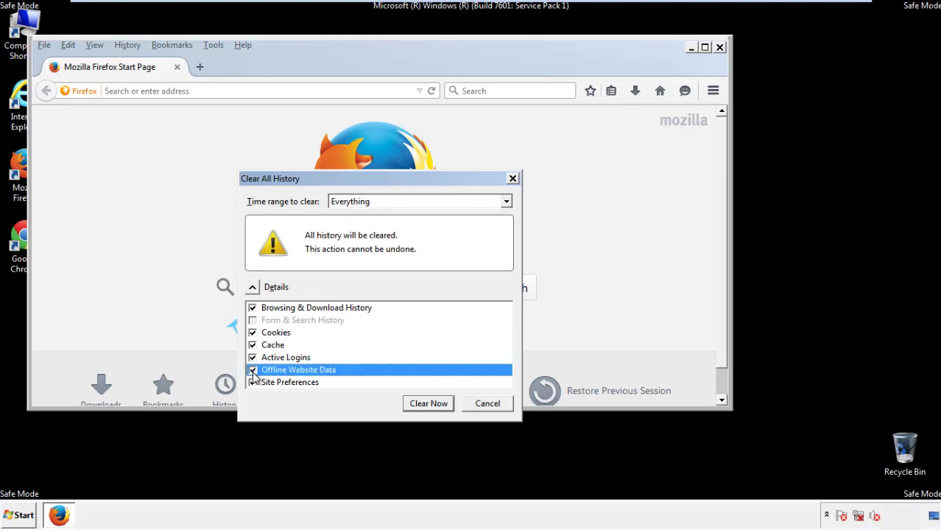
pyautogui.click(252, 384)
pyautogui.click(252, 384)
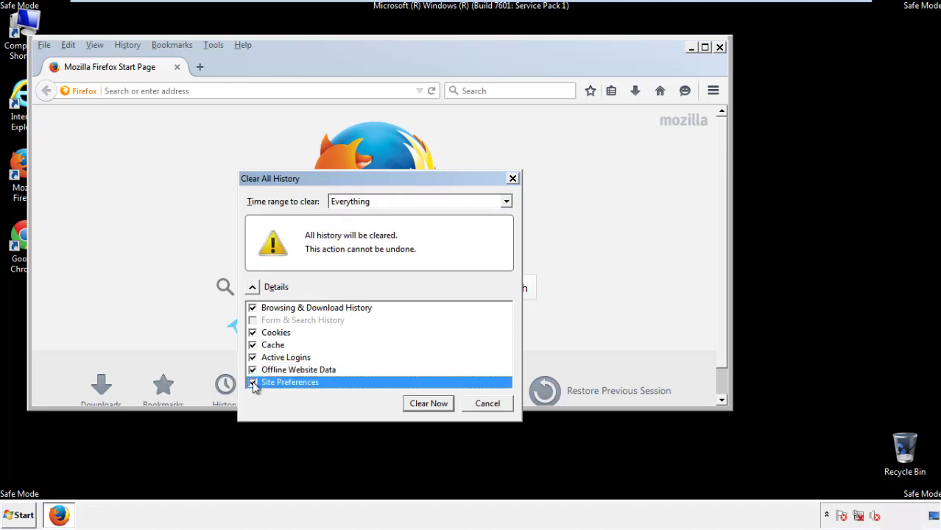
pyautogui.click(427, 404)
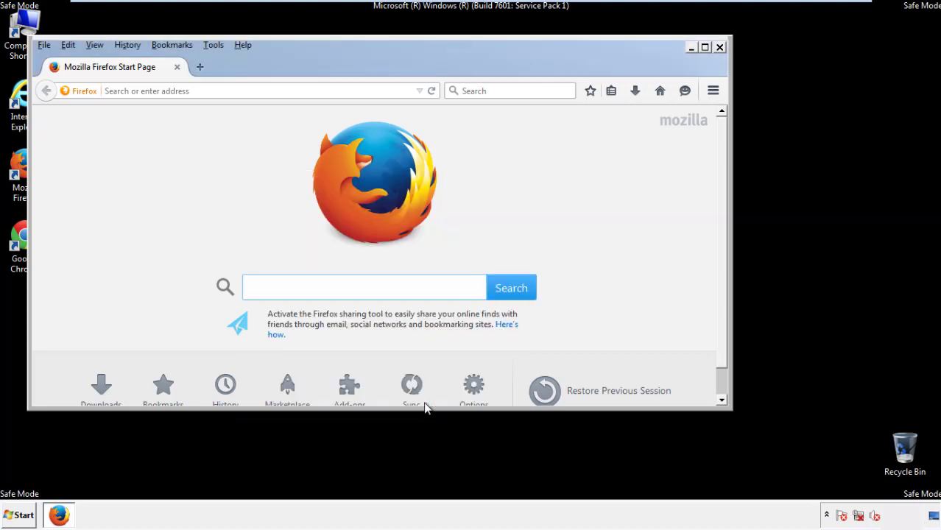
# - Refresh Firefox from Troubleshooting Information, finish the import, and close Firefox
pyautogui.click(243, 45)
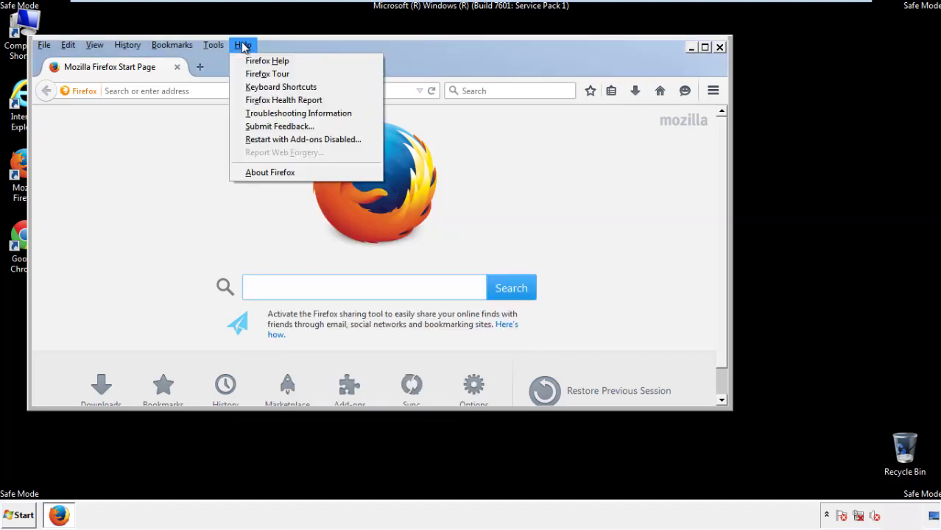
pyautogui.click(271, 113)
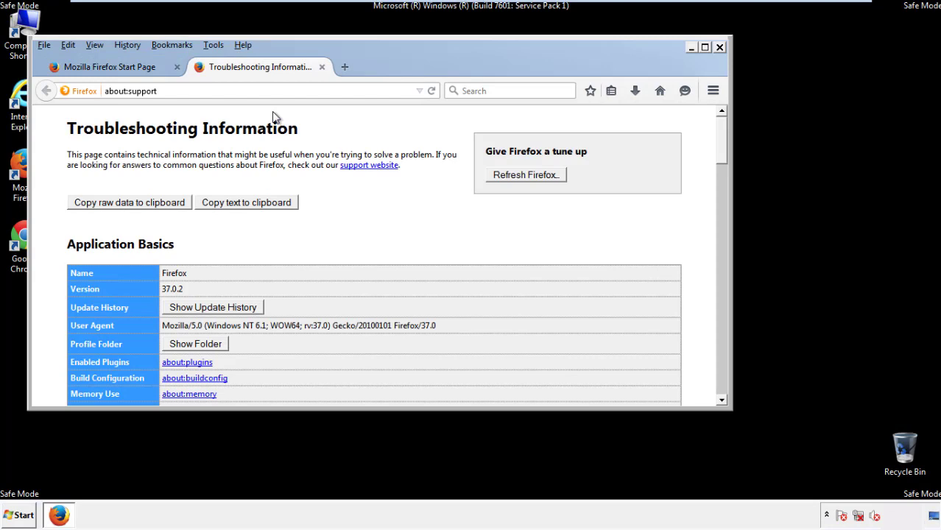
pyautogui.click(546, 177)
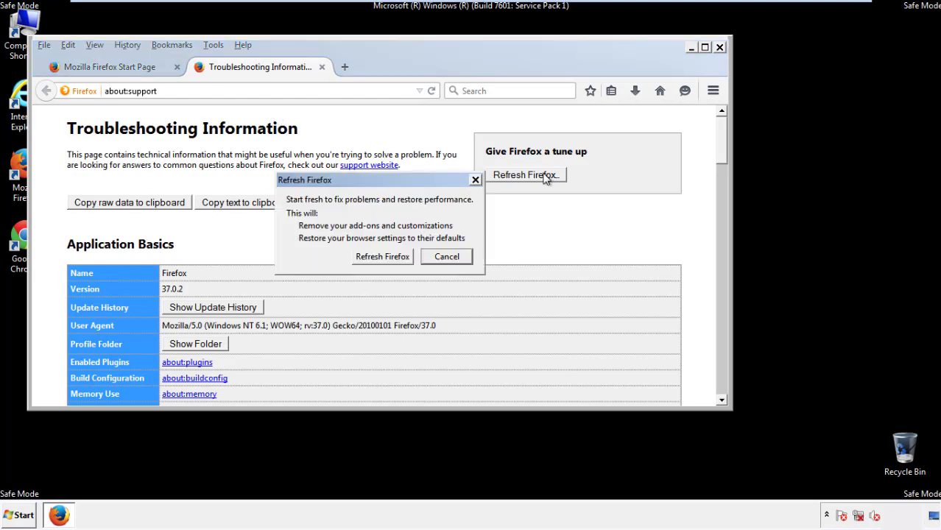
pyautogui.click(382, 257)
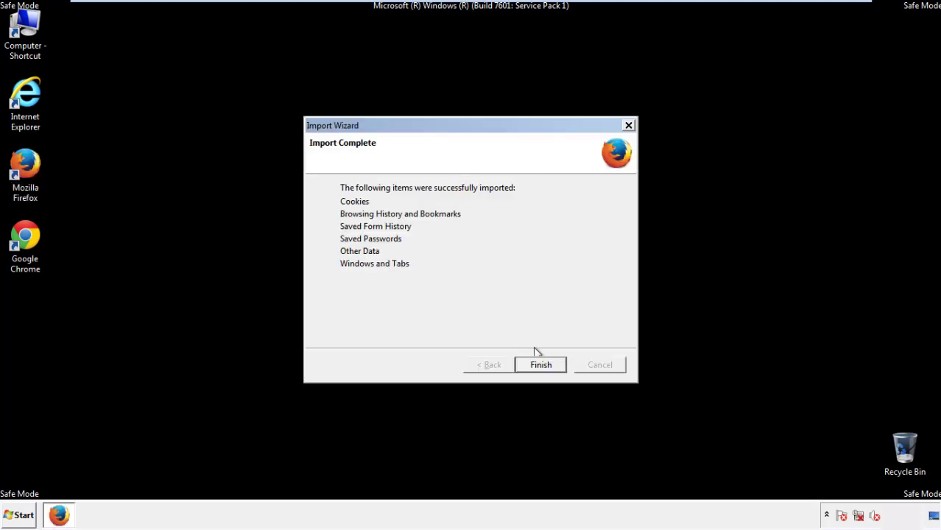
pyautogui.click(541, 365)
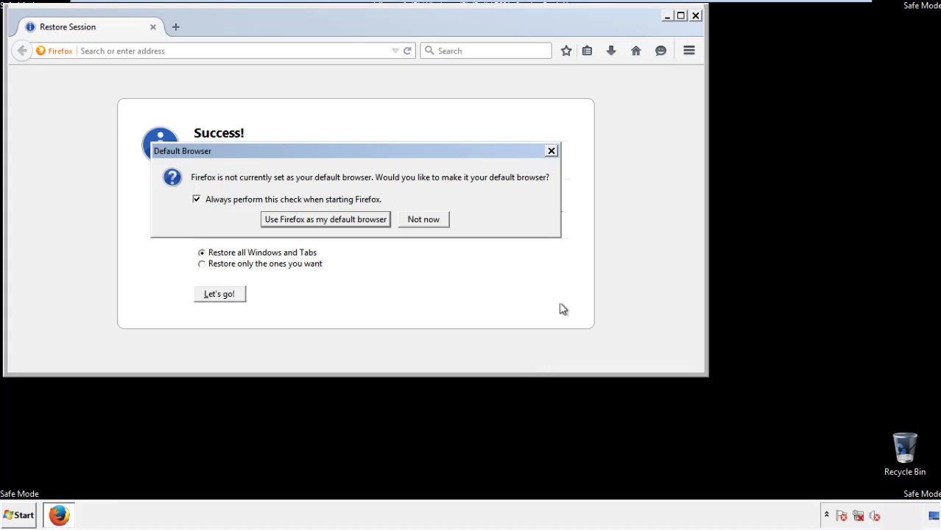
pyautogui.click(423, 221)
pyautogui.click(695, 15)
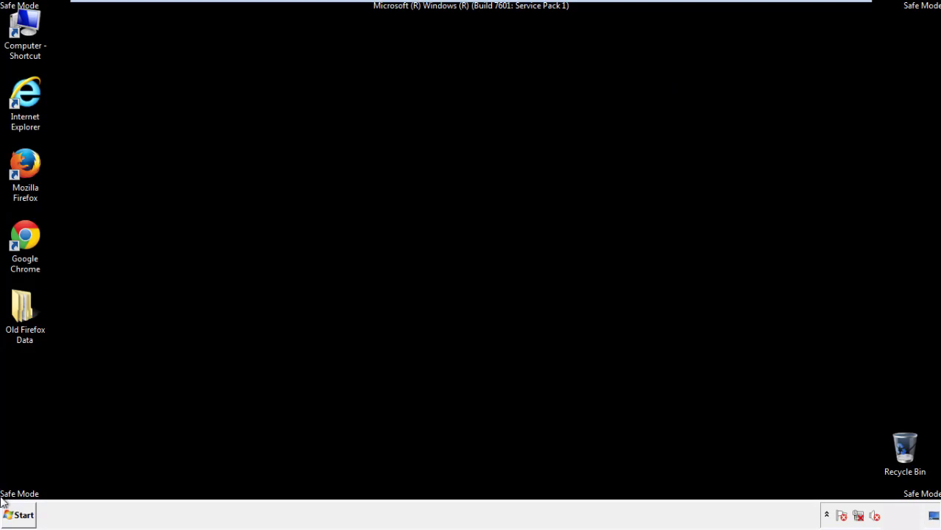
pyautogui.click(22, 234)
# - Launch Chrome and reach Clear browsing data via Settings and the History page
pyautogui.doubleClick(22, 234)
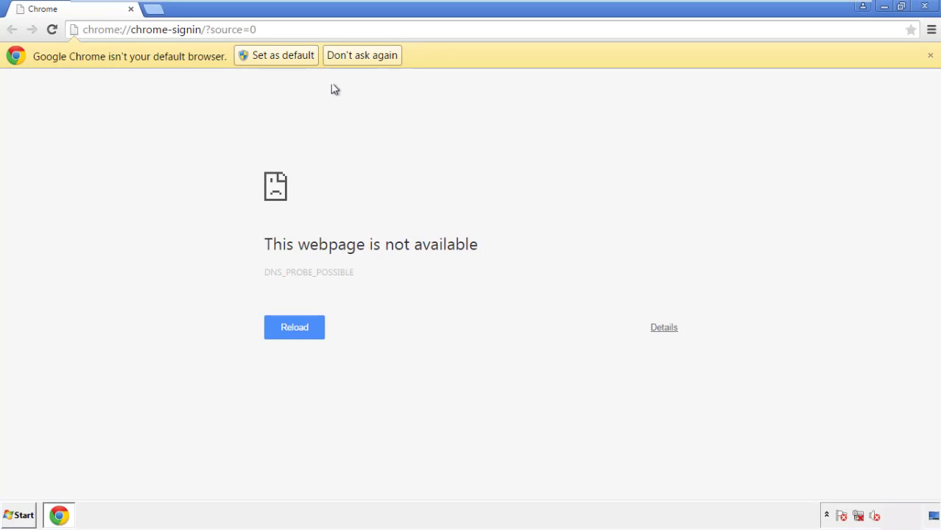
pyautogui.click(362, 55)
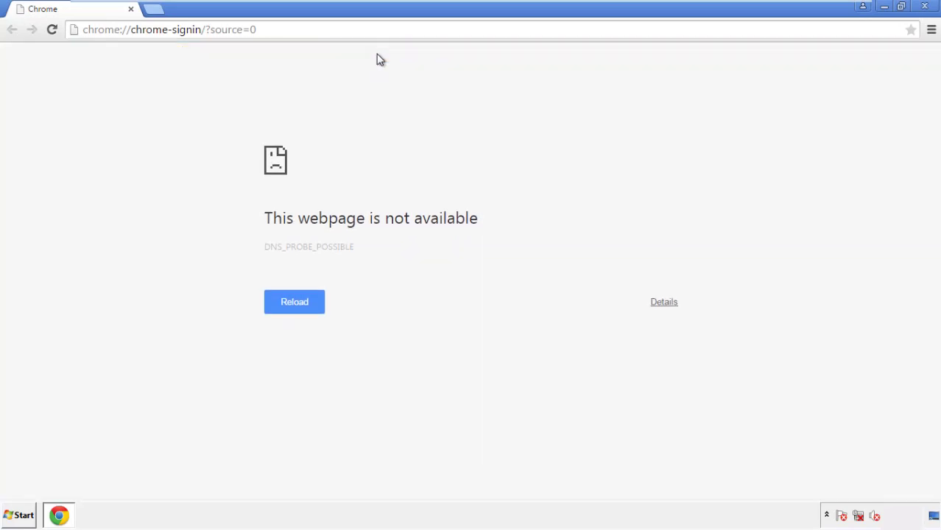
pyautogui.click(931, 30)
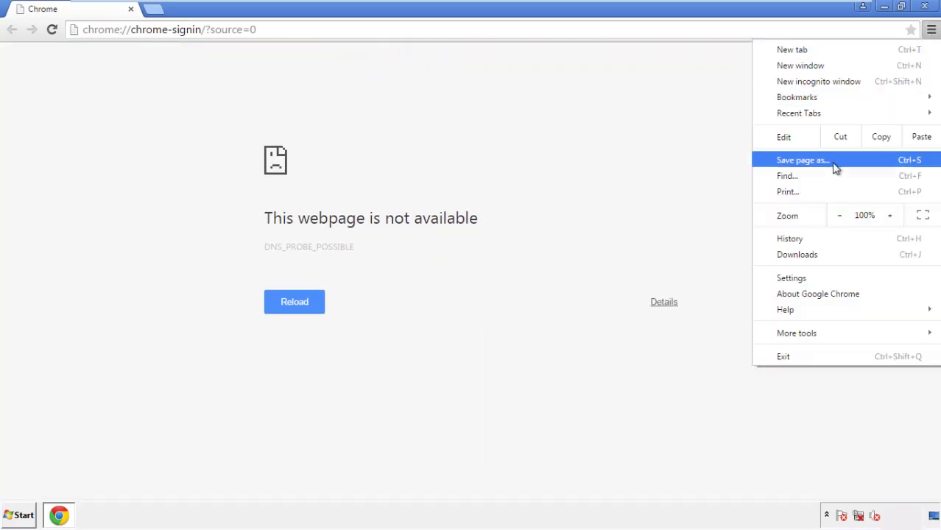
pyautogui.click(795, 278)
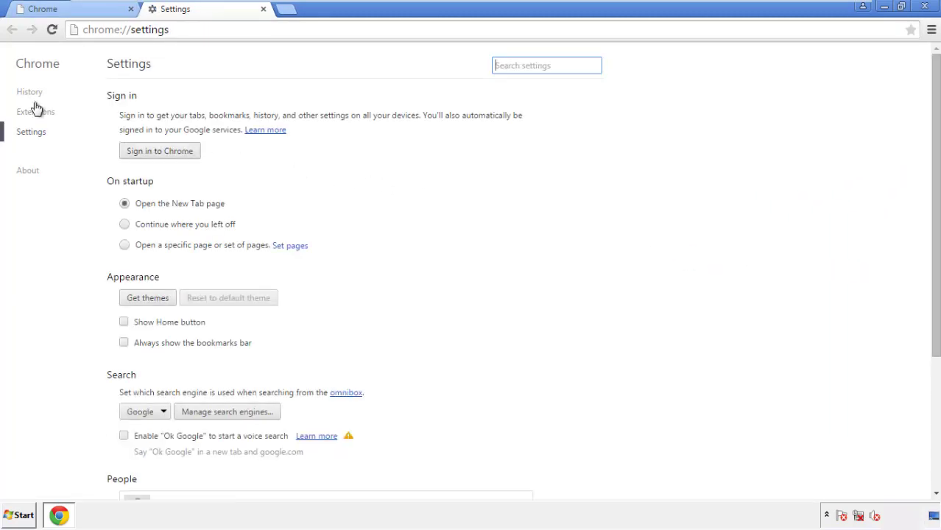
pyautogui.click(34, 94)
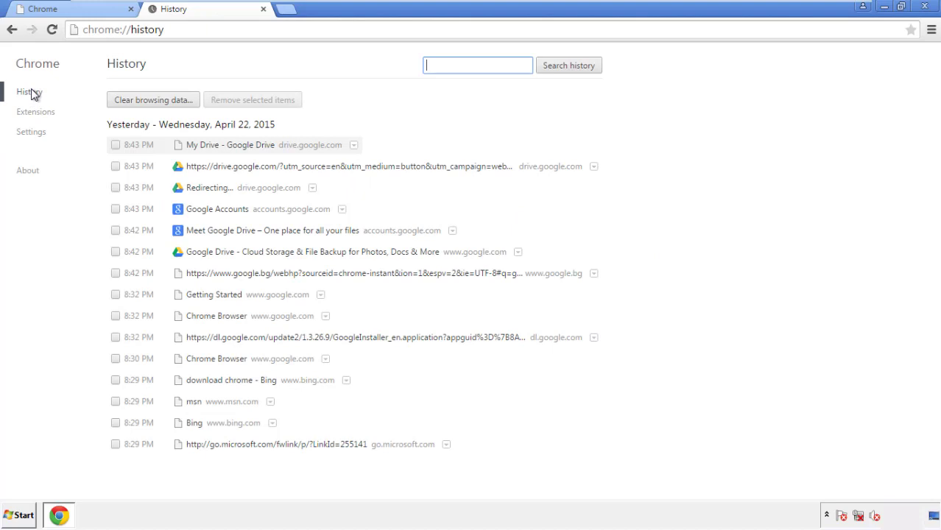
pyautogui.click(142, 102)
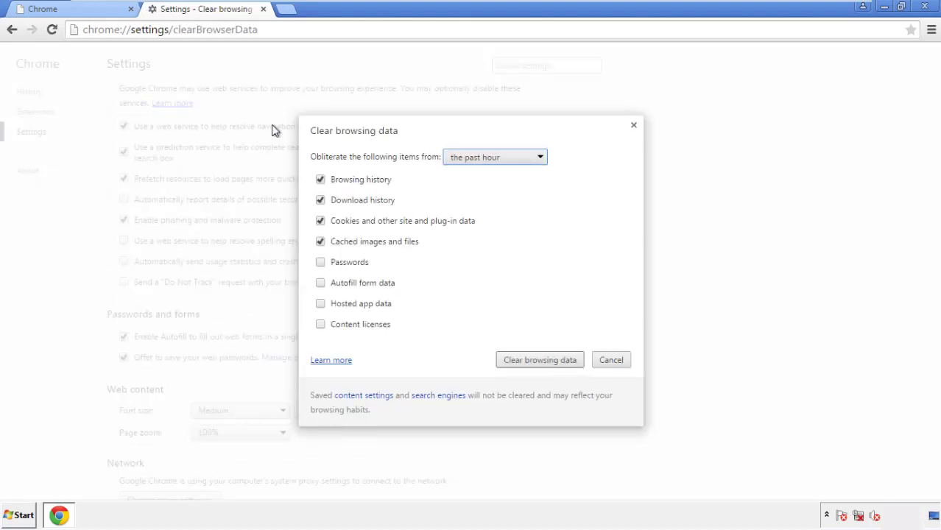
# - Clear Chrome browsing data from the beginning of time, including autofill form data
pyautogui.click(474, 159)
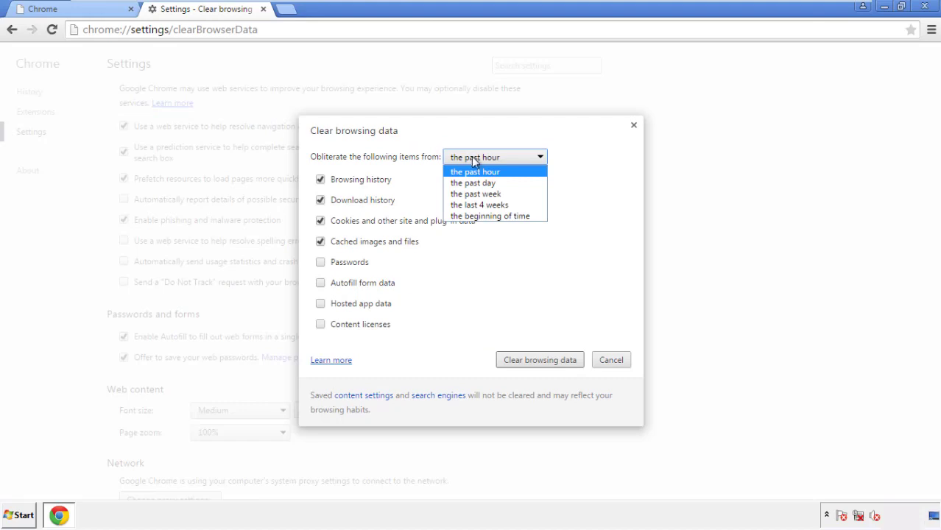
pyautogui.click(471, 218)
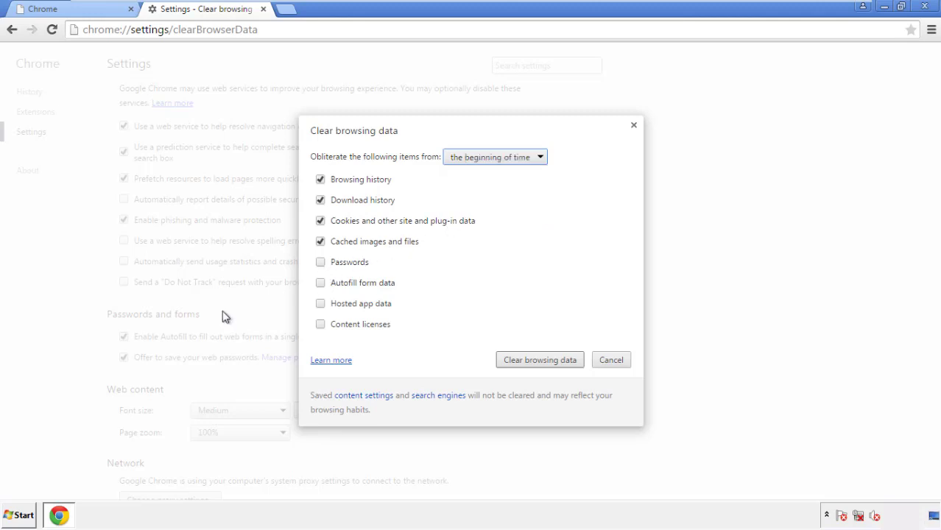
pyautogui.click(327, 286)
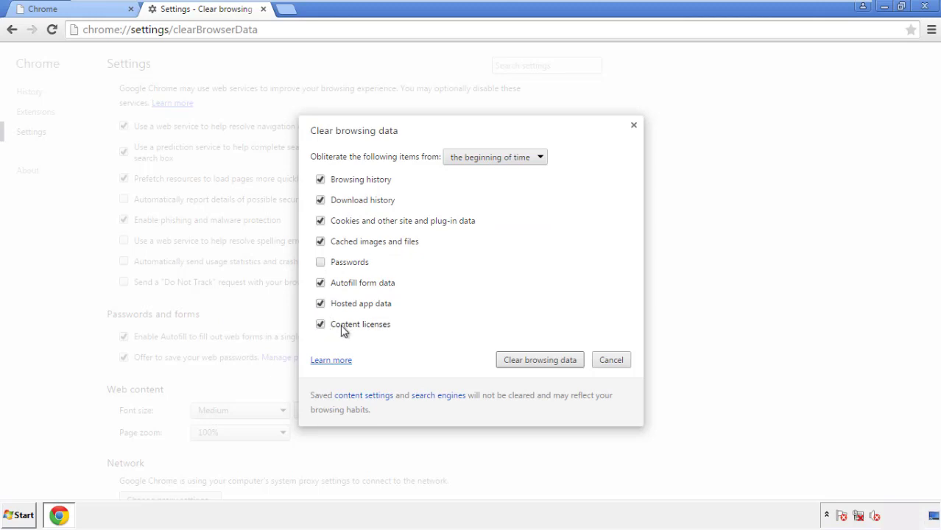
pyautogui.click(527, 363)
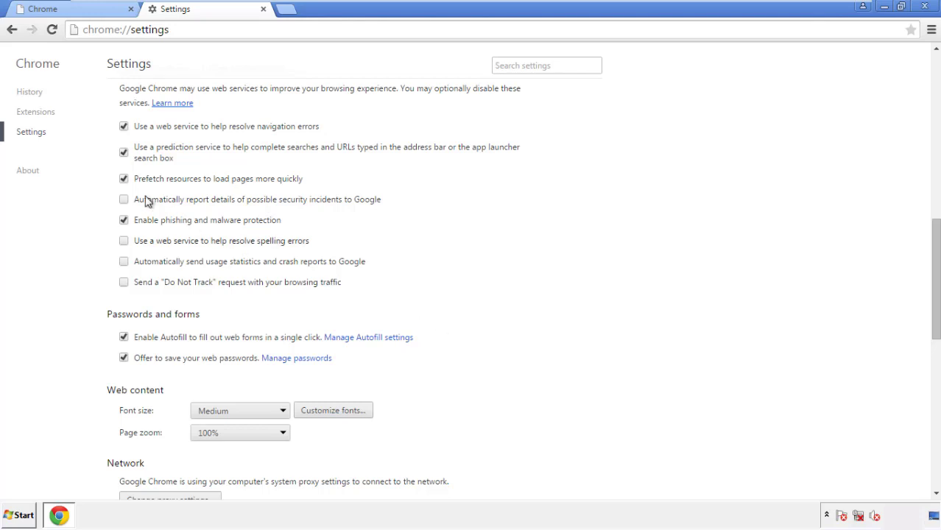
# - Reset Chrome settings to their original defaults and close the browser
pyautogui.moveTo(934, 234); pyautogui.dragTo(915, 408)
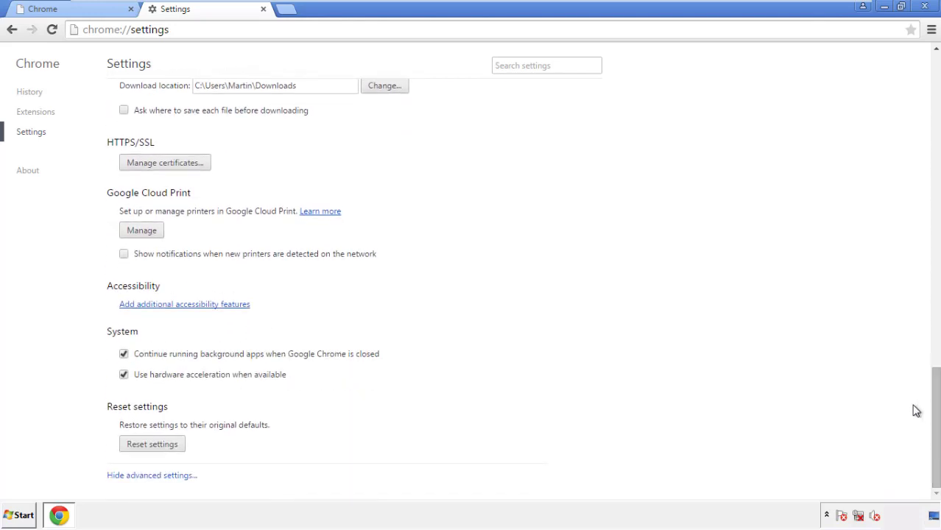
pyautogui.click(152, 444)
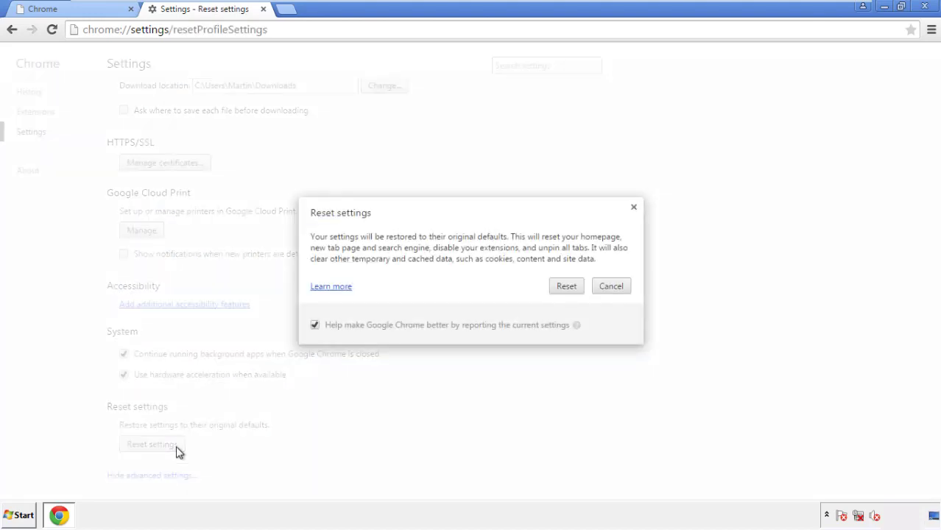
pyautogui.click(567, 287)
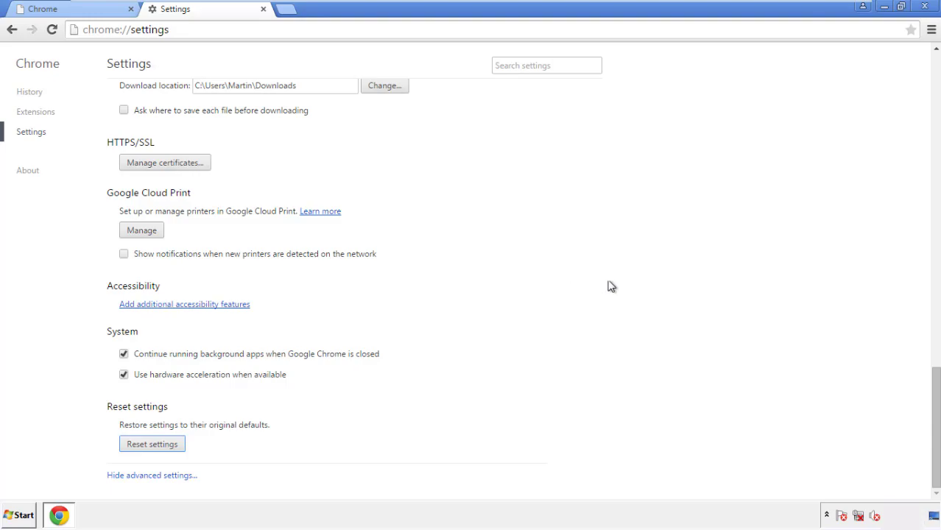
pyautogui.click(924, 6)
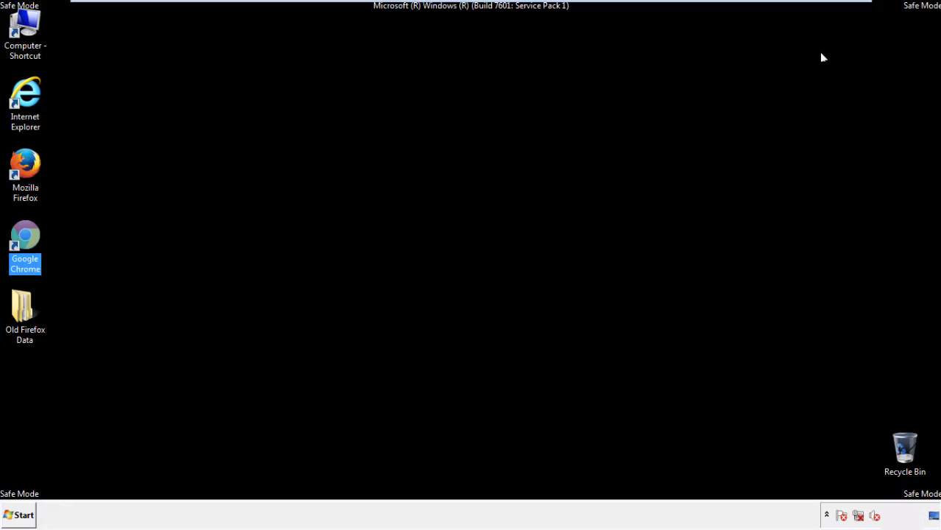
# - Remove the Search Mine extension from Firefox's Add-ons Manager and close Firefox
pyautogui.click(507, 234)
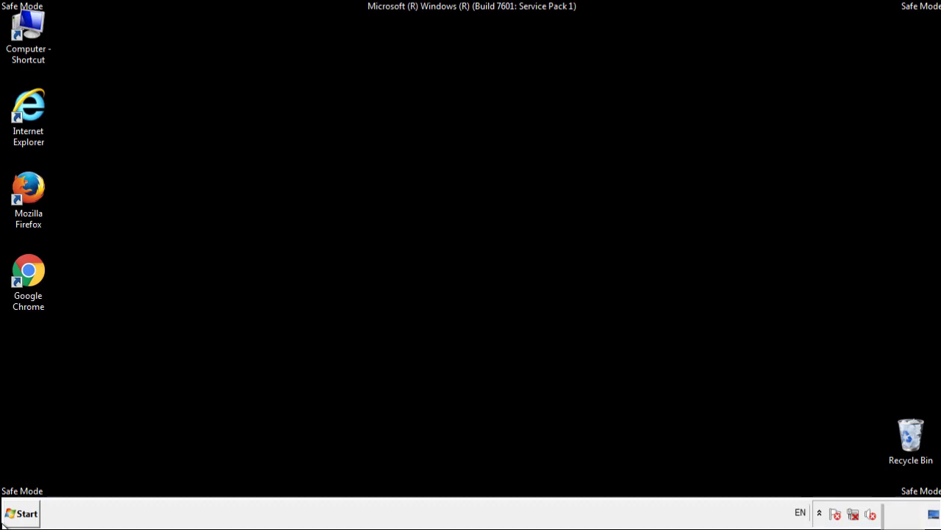
pyautogui.doubleClick(36, 183)
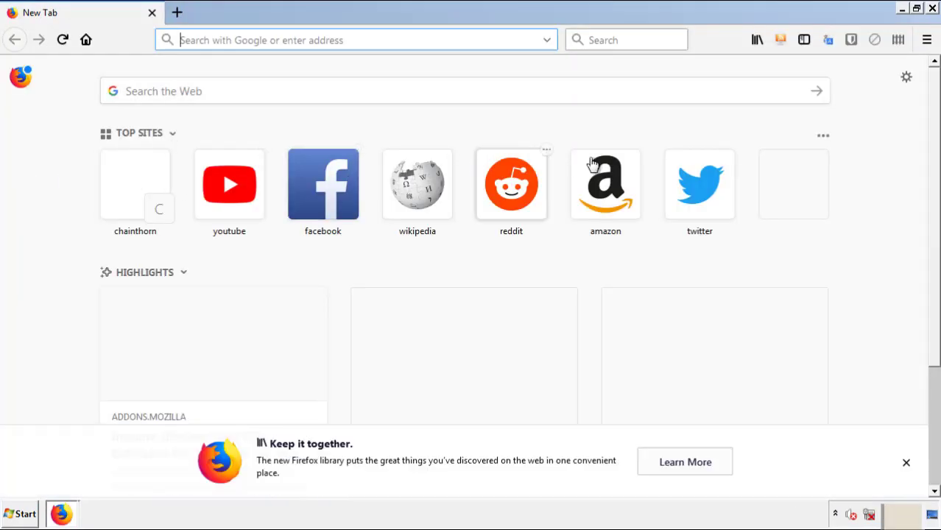
pyautogui.click(927, 41)
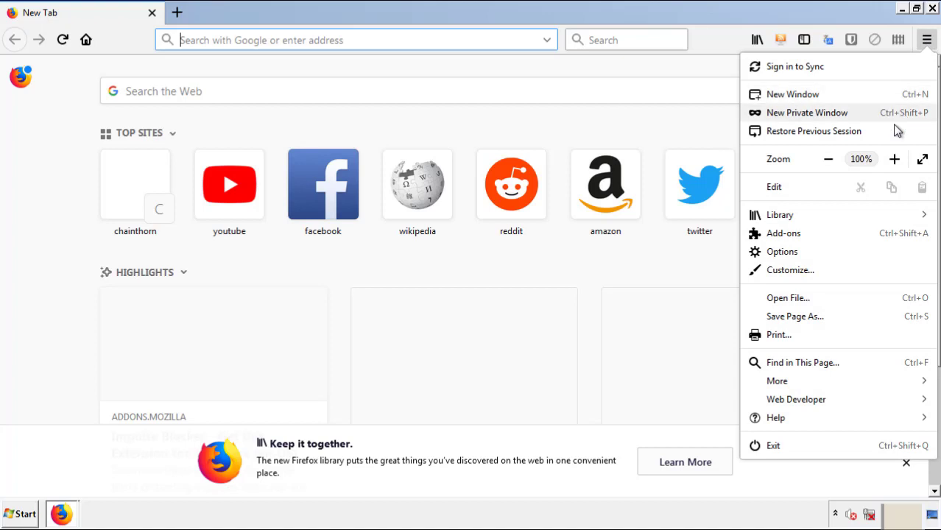
pyautogui.click(869, 242)
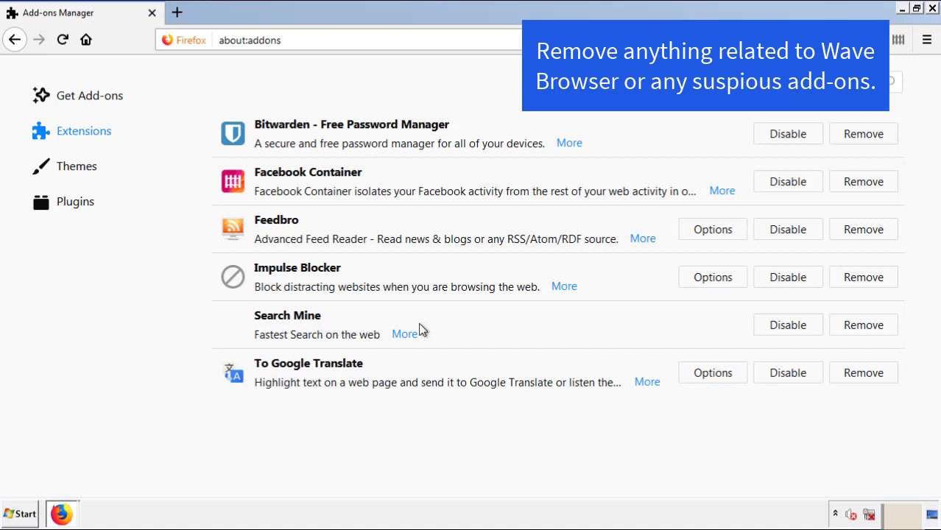
pyautogui.click(859, 330)
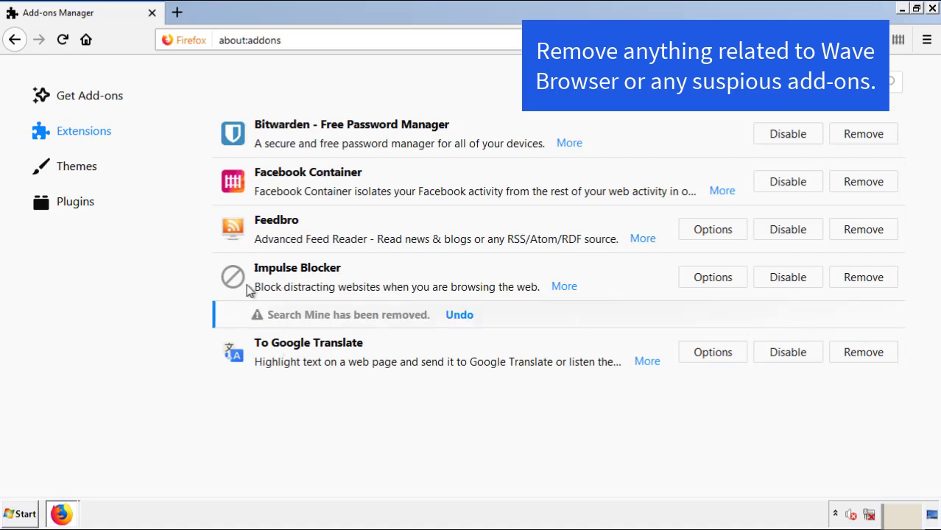
pyautogui.click(933, 10)
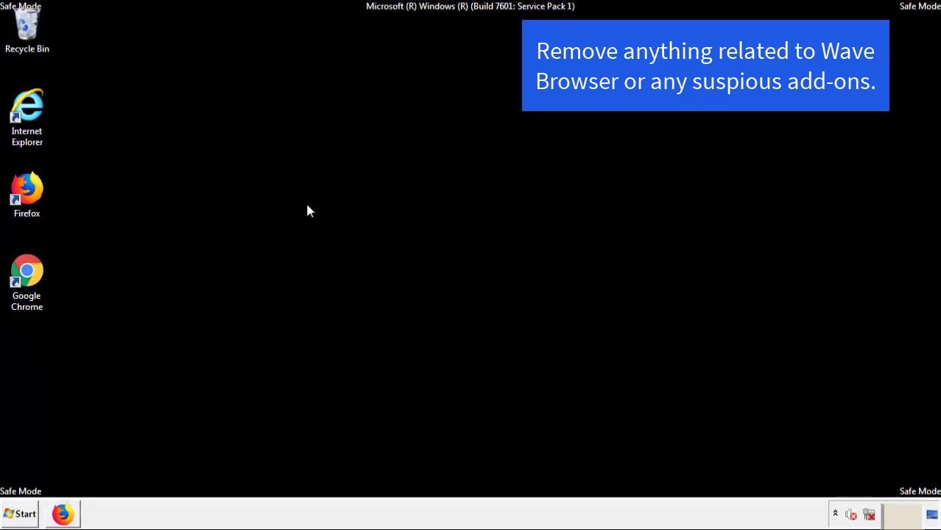
# - Remove the Search Mine extension from Chrome's Extensions page and close Chrome
pyautogui.doubleClick(25, 285)
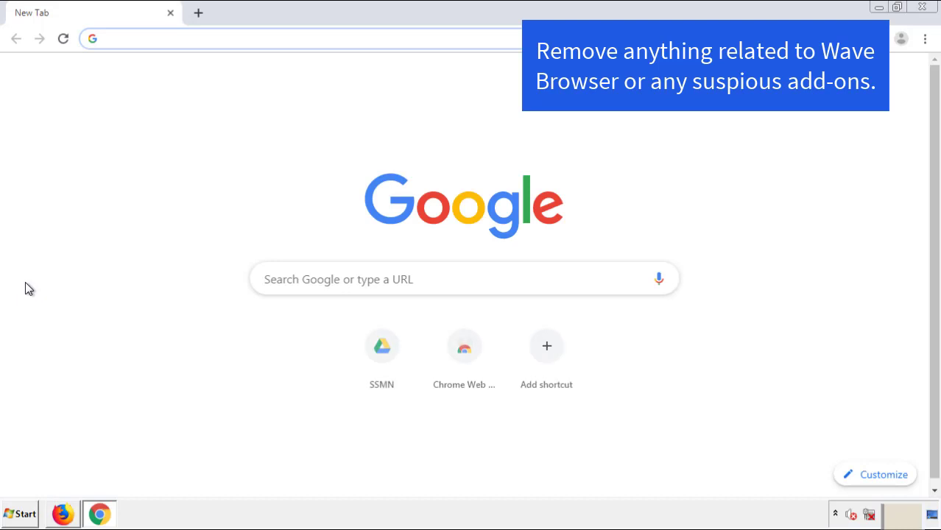
pyautogui.click(924, 38)
pyautogui.moveTo(840, 258)
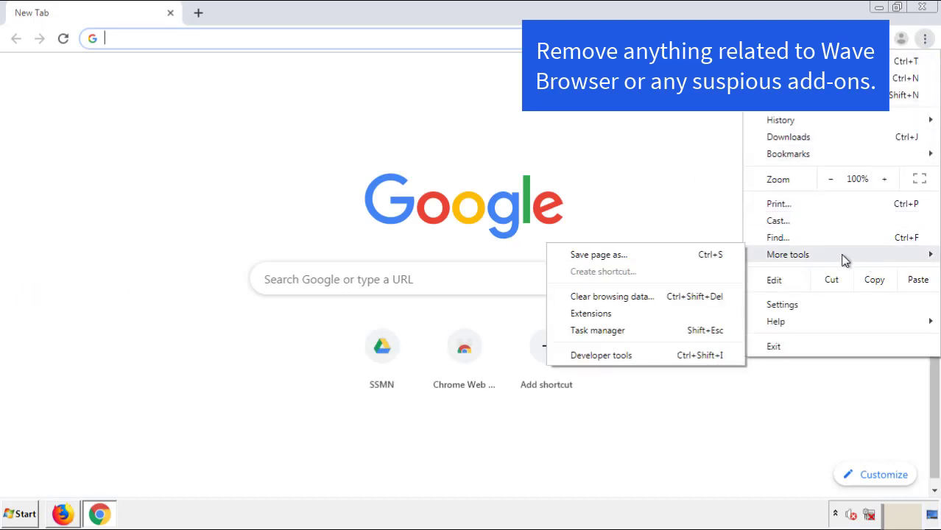
pyautogui.click(600, 313)
pyautogui.scroll(-8, 265, 246)
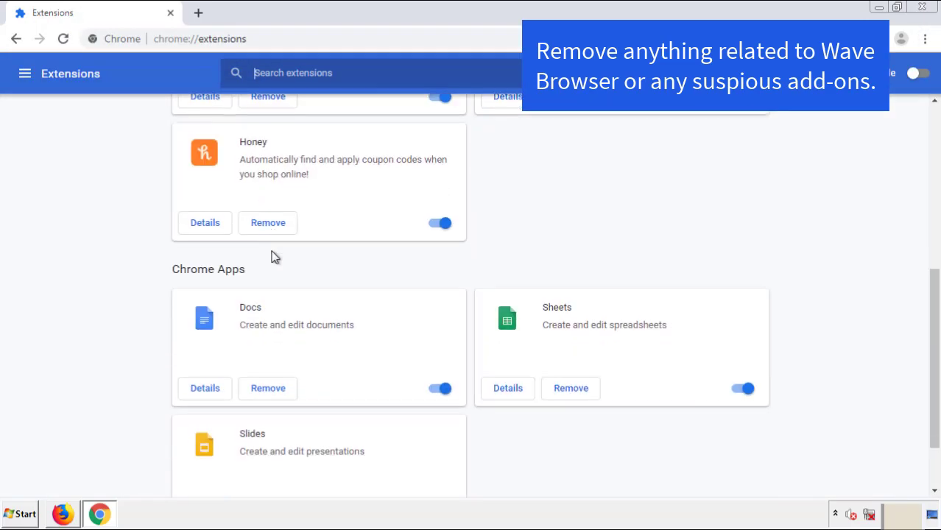
pyautogui.scroll(8, 357, 269)
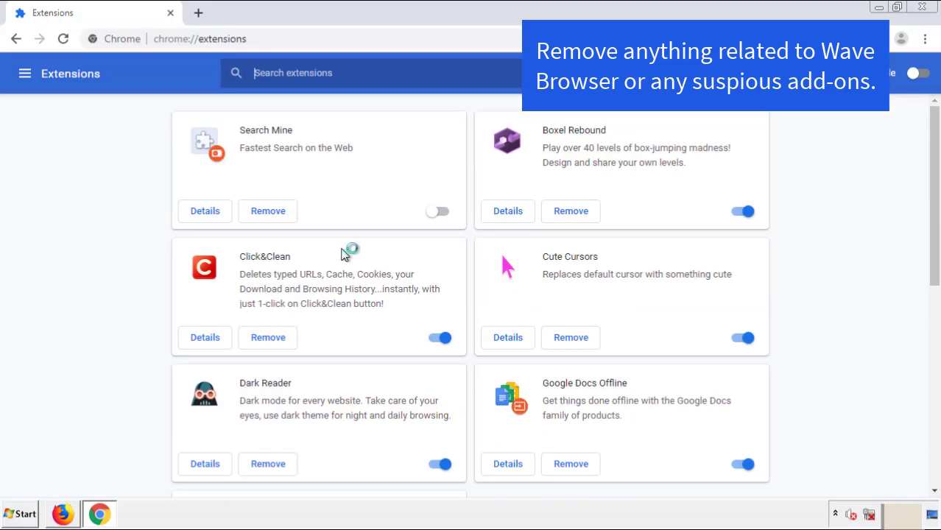
pyautogui.click(266, 213)
pyautogui.click(528, 122)
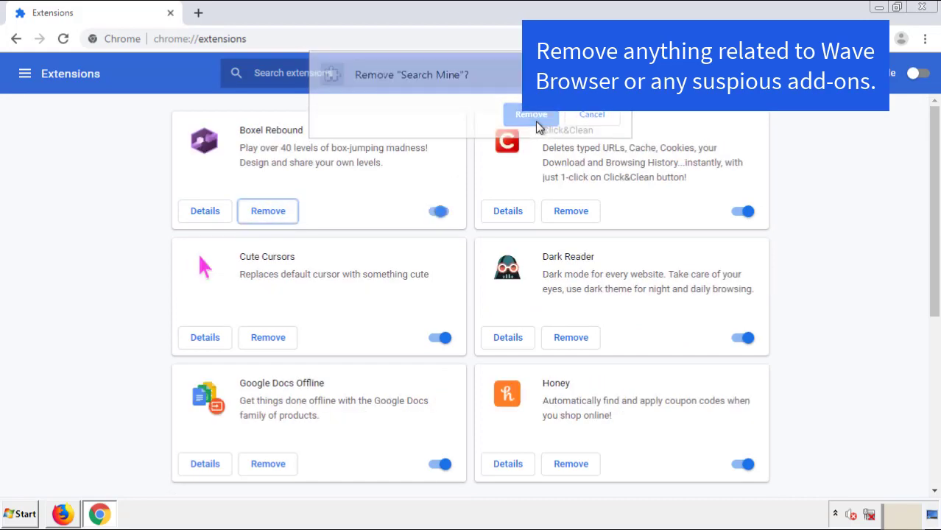
pyautogui.click(930, 13)
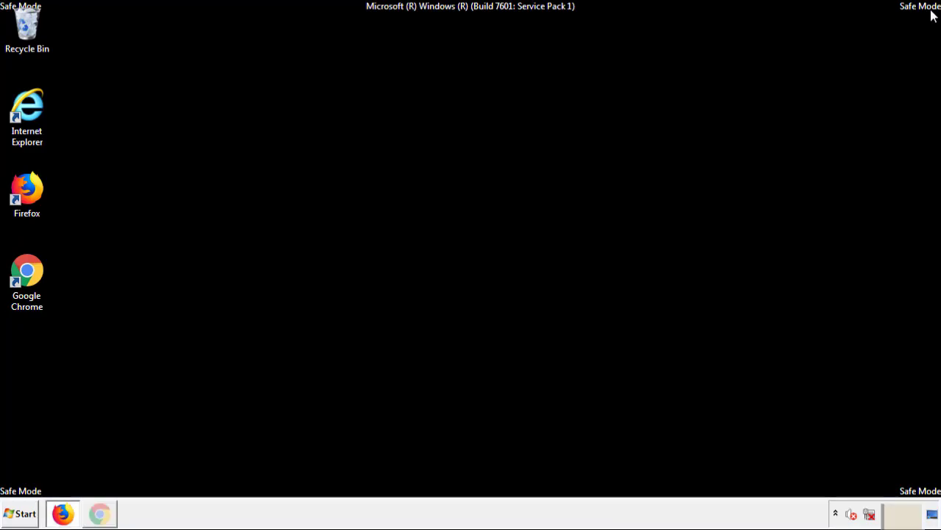
# - Restart Windows from the Start menu's shutdown options
pyautogui.click(22, 514)
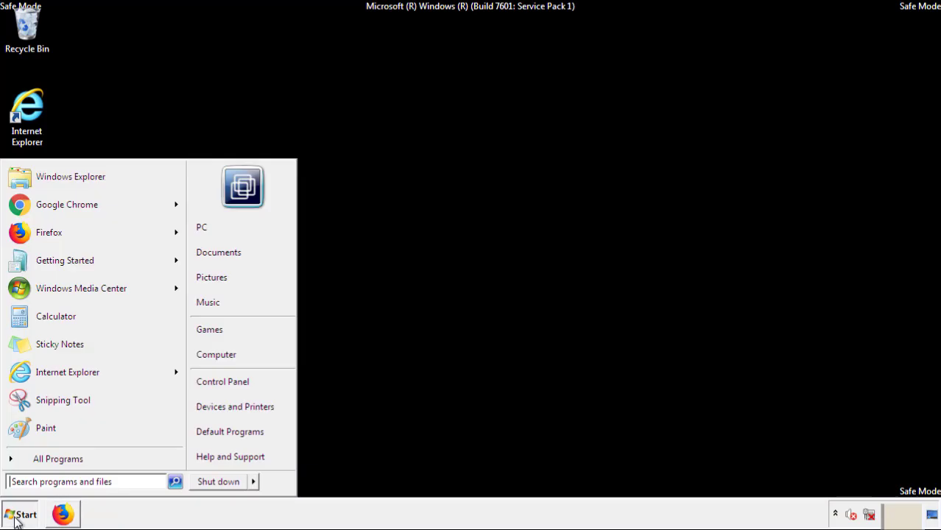
pyautogui.click(254, 483)
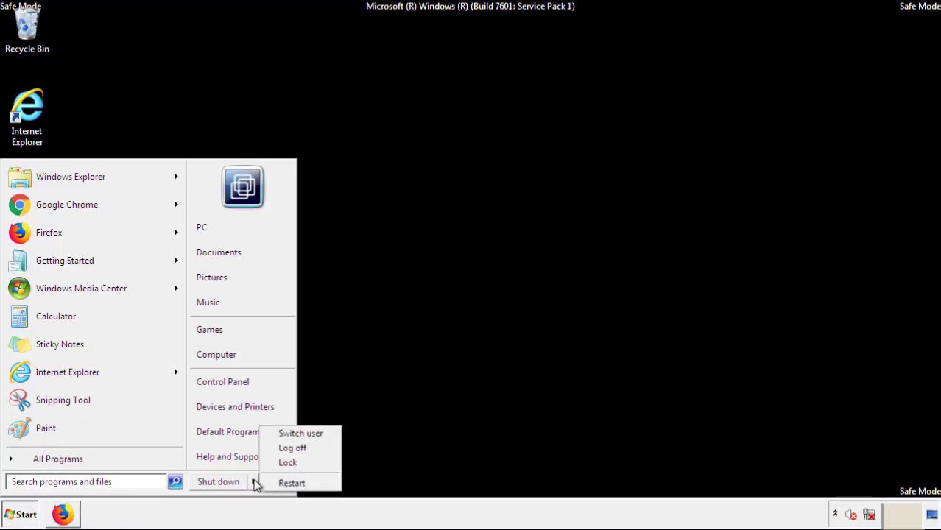
pyautogui.click(292, 483)
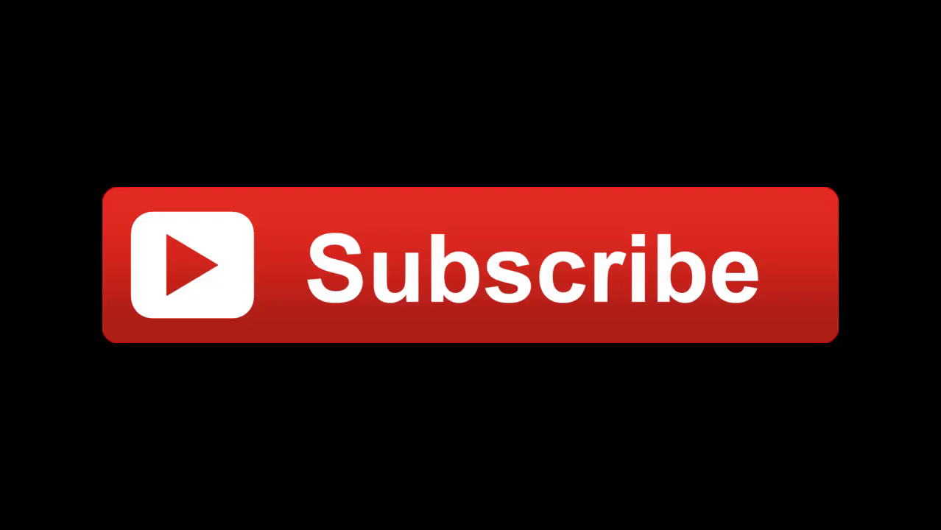